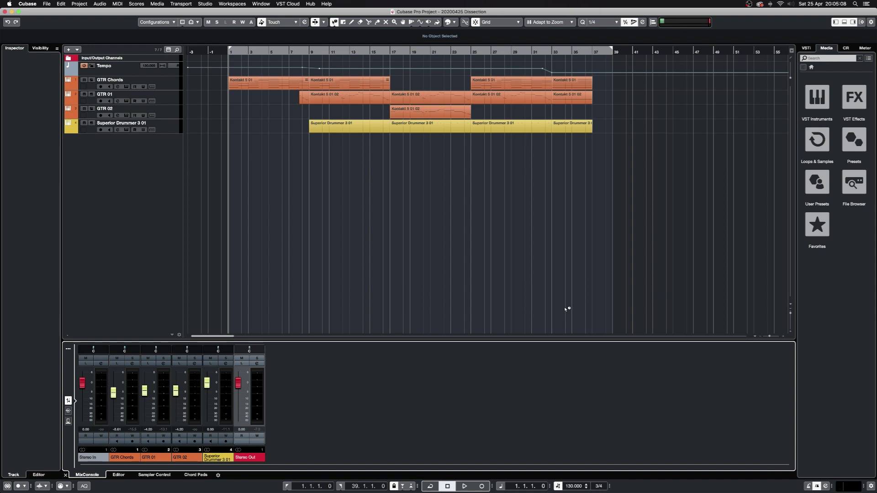
# Open the MixConsole and examine the EZmix amp preset inserted on the GTR Chords channel.
pyautogui.press('F3')
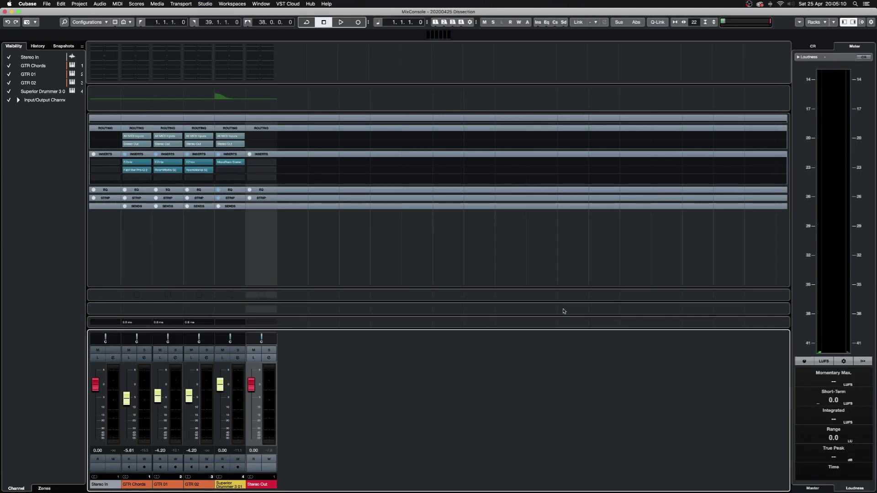
pyautogui.doubleClick(141, 163)
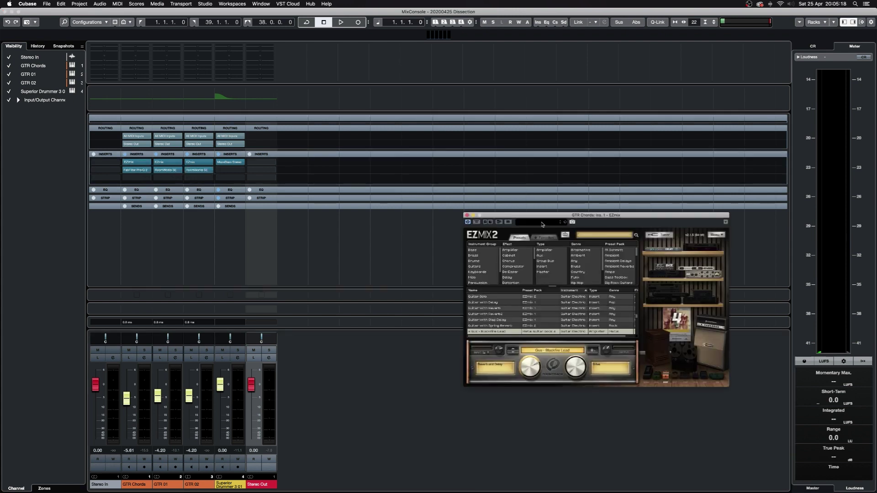
pyautogui.moveTo(528, 217); pyautogui.dragTo(401, 213)
pyautogui.scroll(-2, 388, 301)
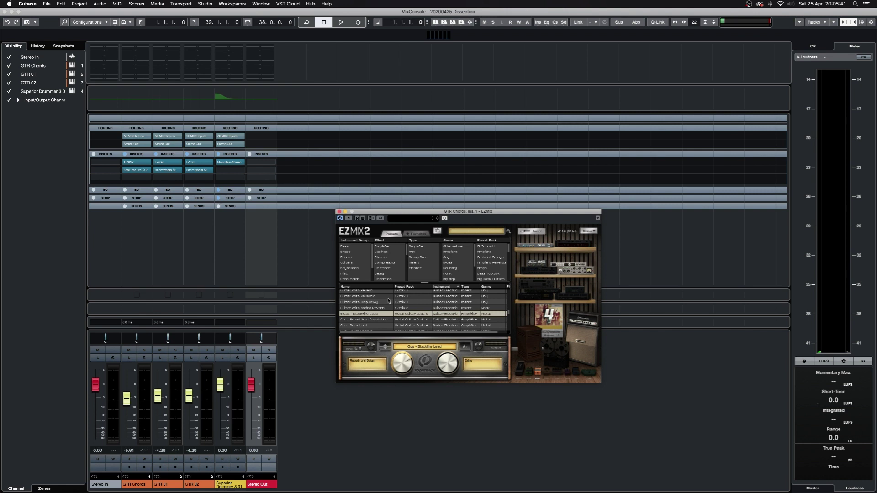
pyautogui.scroll(-1, 388, 301)
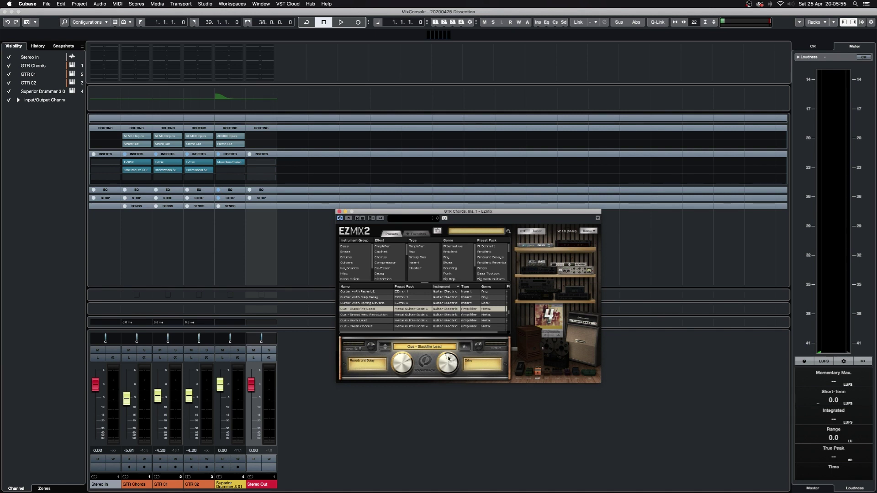
pyautogui.moveTo(448, 359); pyautogui.dragTo(443, 412)
pyautogui.click(339, 212)
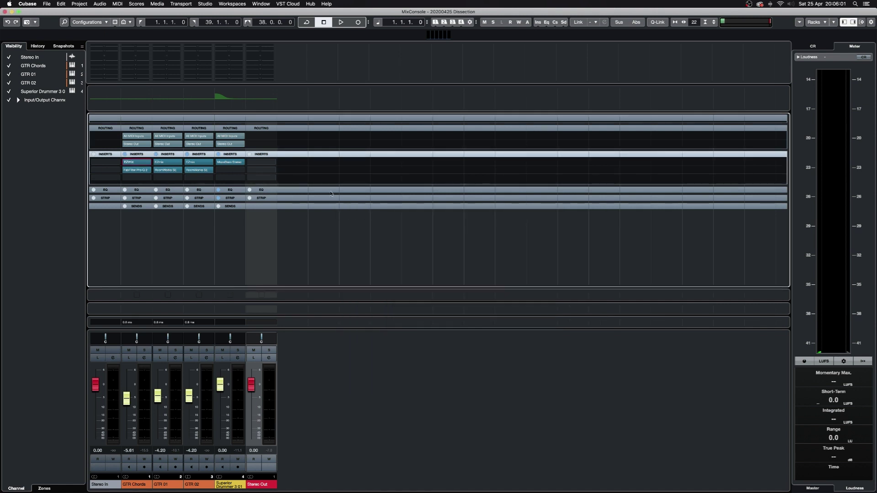
# Compare the FabFilter Pro-Q 2 insert on GTR Chords bypassed and active during playback.
pyautogui.doubleClick(142, 171)
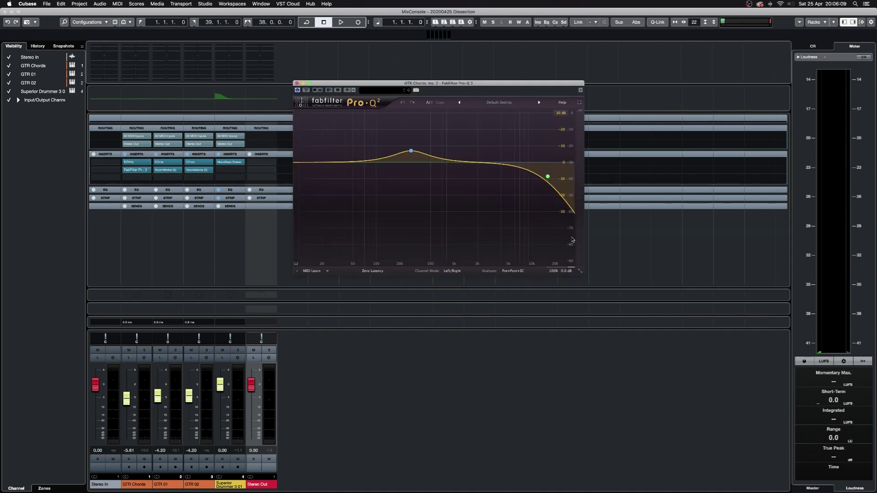
pyautogui.moveTo(439, 85); pyautogui.dragTo(468, 201)
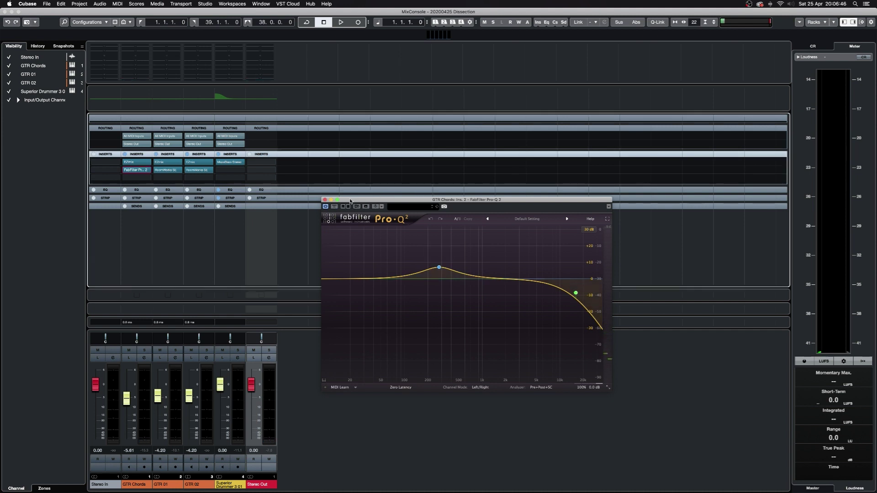
pyautogui.press('space')
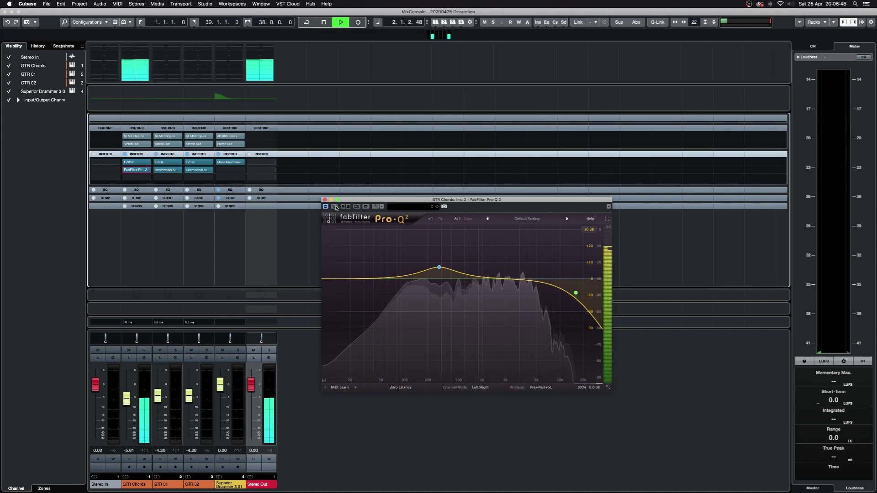
pyautogui.click(335, 207)
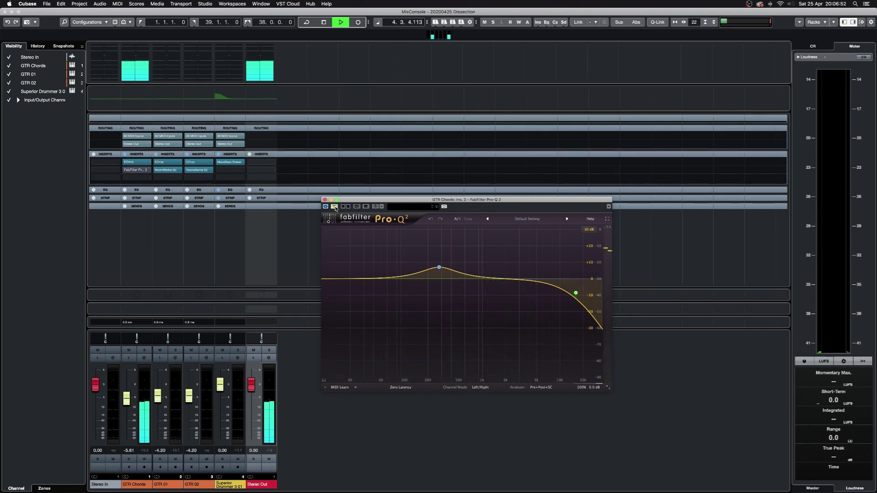
pyautogui.click(335, 207)
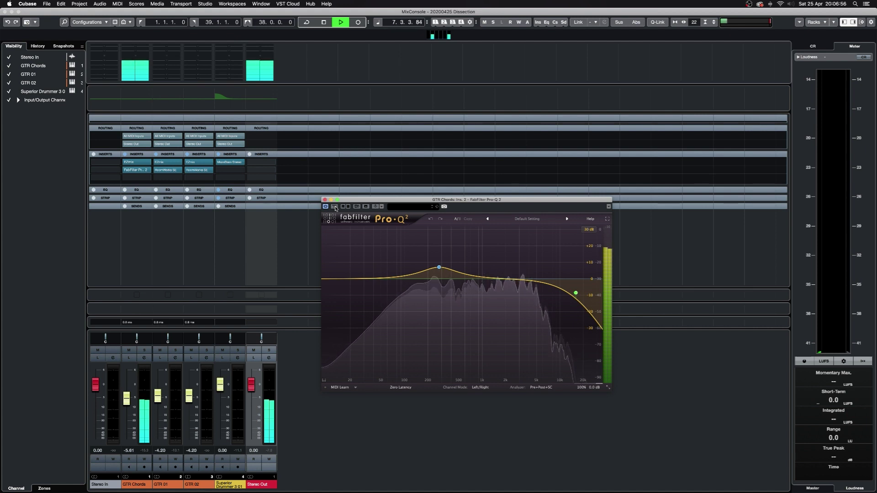
pyautogui.press('space')
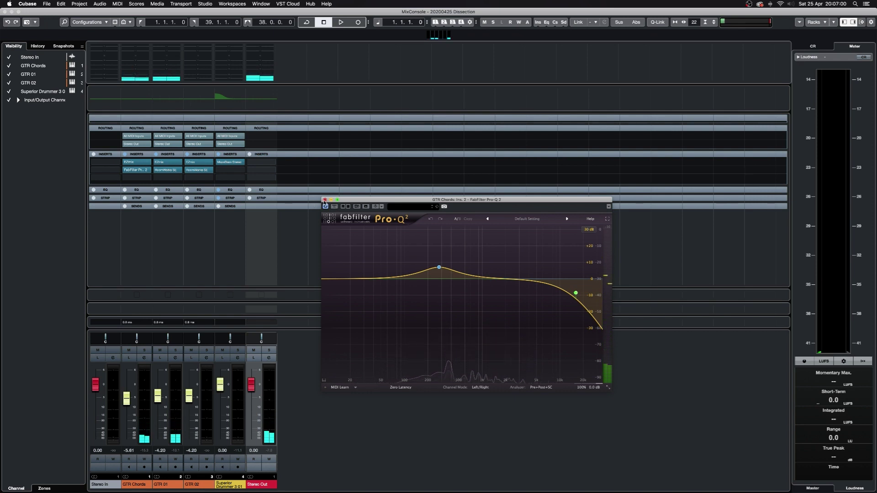
pyautogui.click(324, 200)
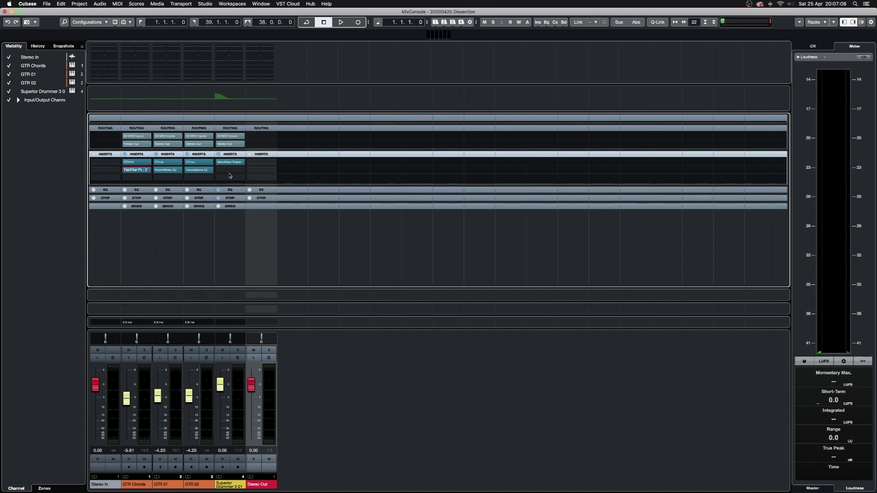
# Inspect the RoomWorks SE reverb settings on the GTR 01 channel and return to the project window.
pyautogui.click(171, 171)
pyautogui.moveTo(492, 315); pyautogui.dragTo(425, 295)
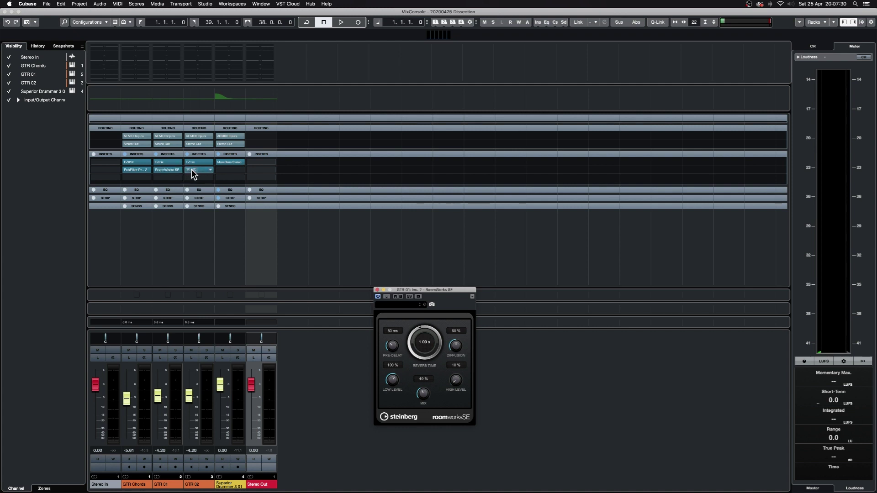
pyautogui.moveTo(195, 171); pyautogui.dragTo(194, 171)
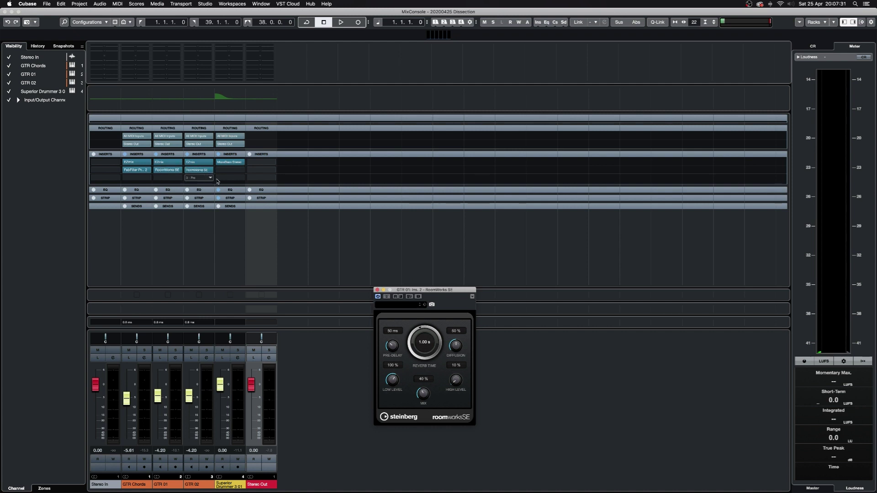
pyautogui.click(377, 290)
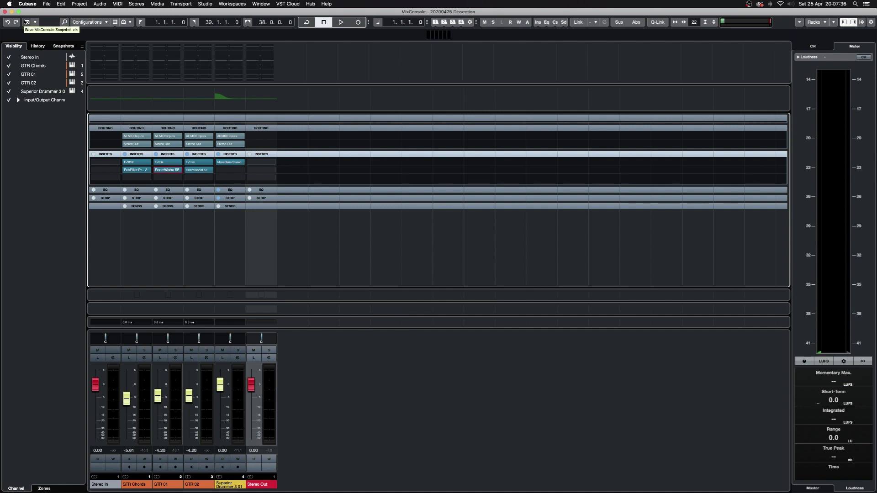
pyautogui.click(5, 12)
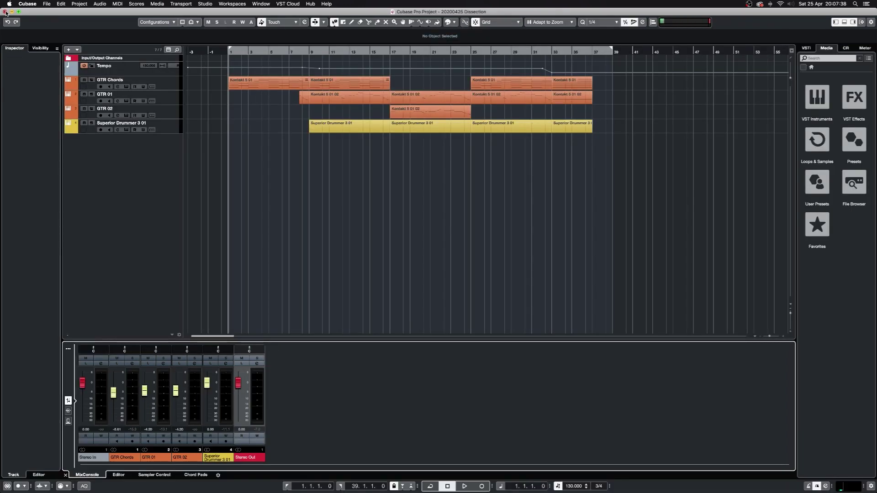
# Open the Superior Drummer 3 01 track's instrument and audition Timpani 1, including its beater and pitch options, and the TamTam.
pyautogui.click(176, 130)
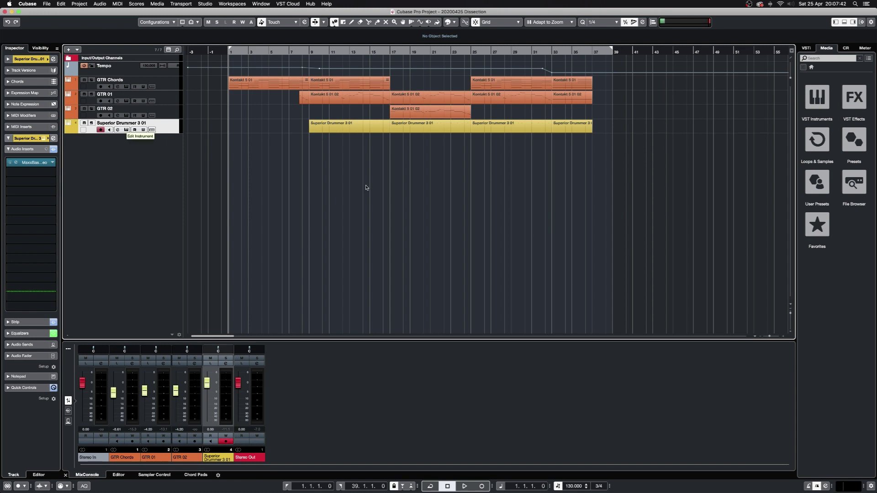
pyautogui.click(126, 130)
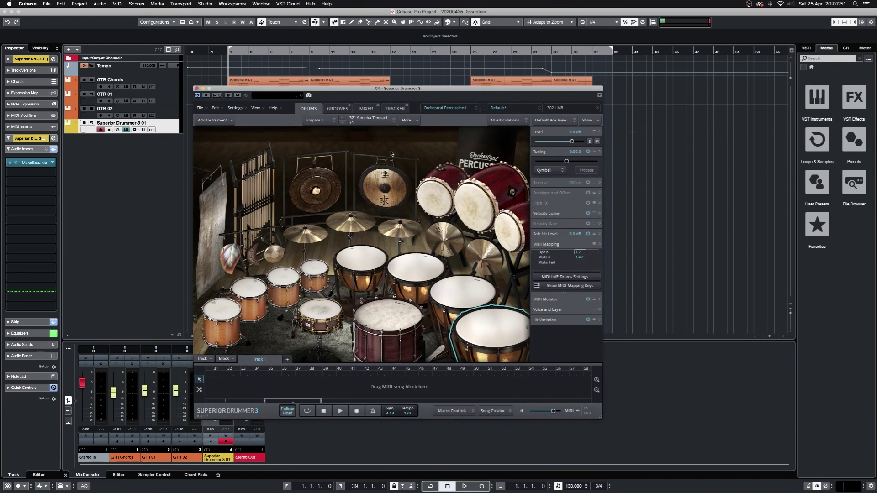
pyautogui.click(495, 331)
pyautogui.rightClick(495, 331)
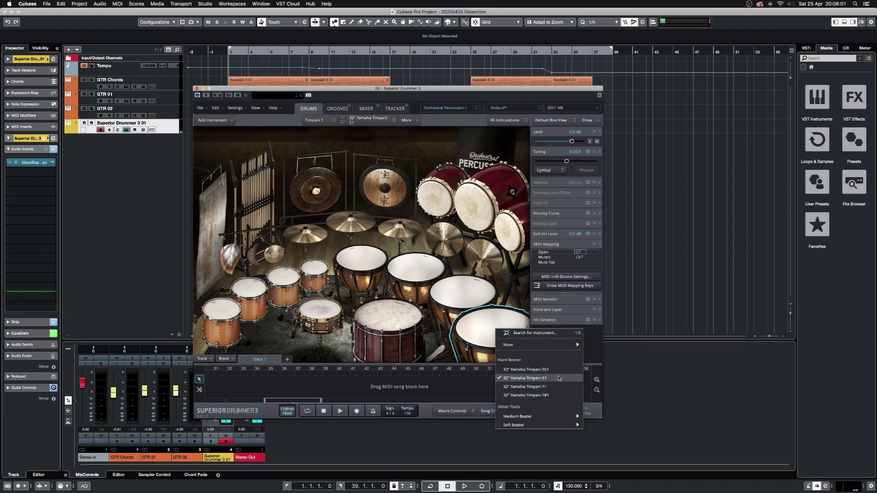
pyautogui.click(483, 329)
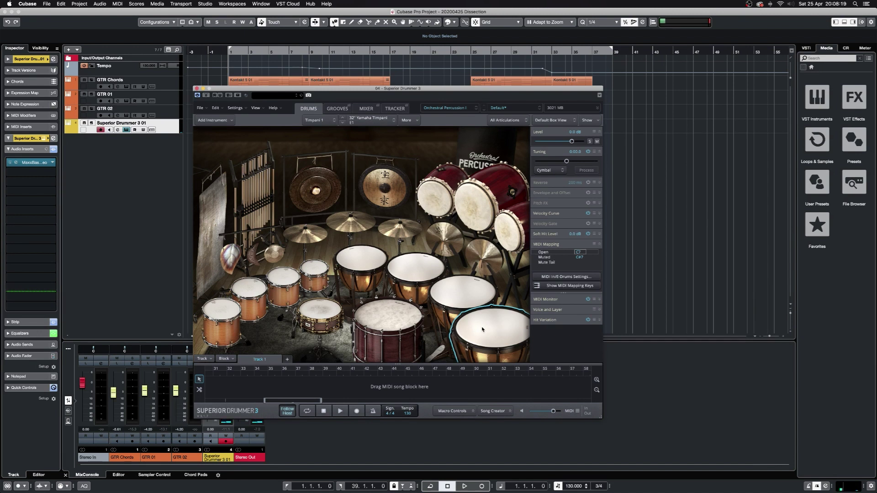
pyautogui.click(482, 329)
pyautogui.click(384, 197)
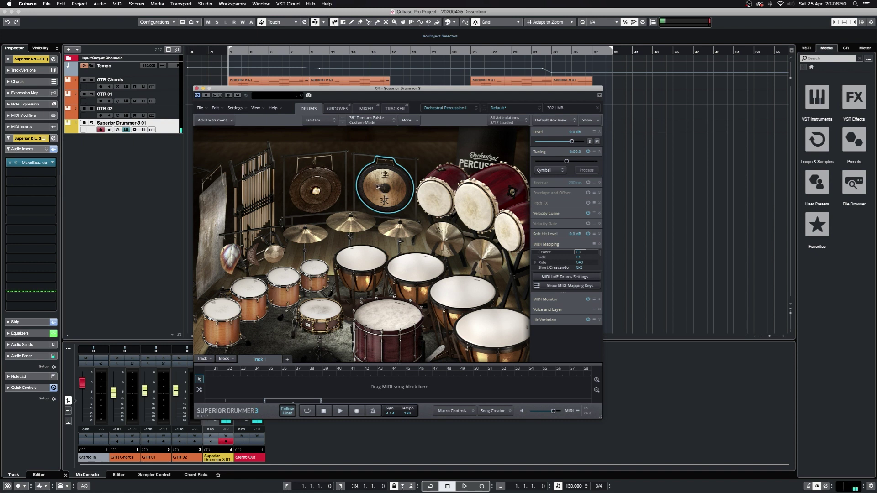
pyautogui.click(197, 89)
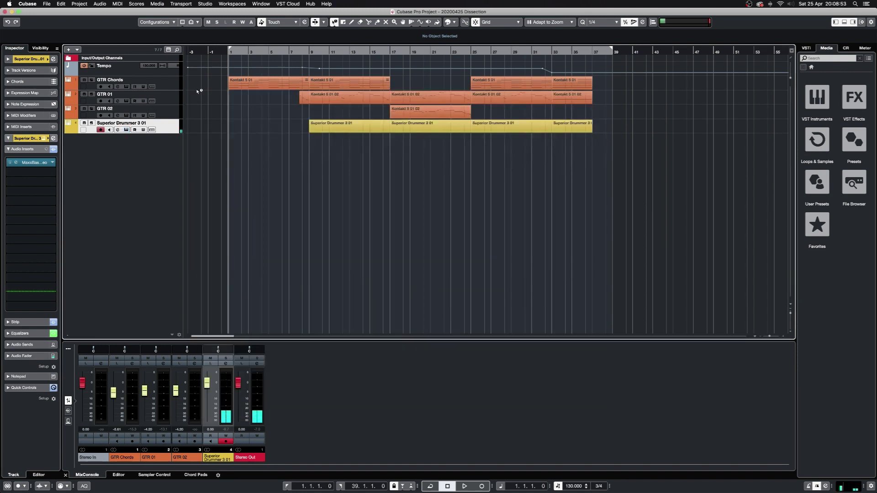
# Inspect the Superior Drummer 3 01 channel's equalizer, channel strip saturation and MaxxBass Stereo insert.
pyautogui.click(117, 131)
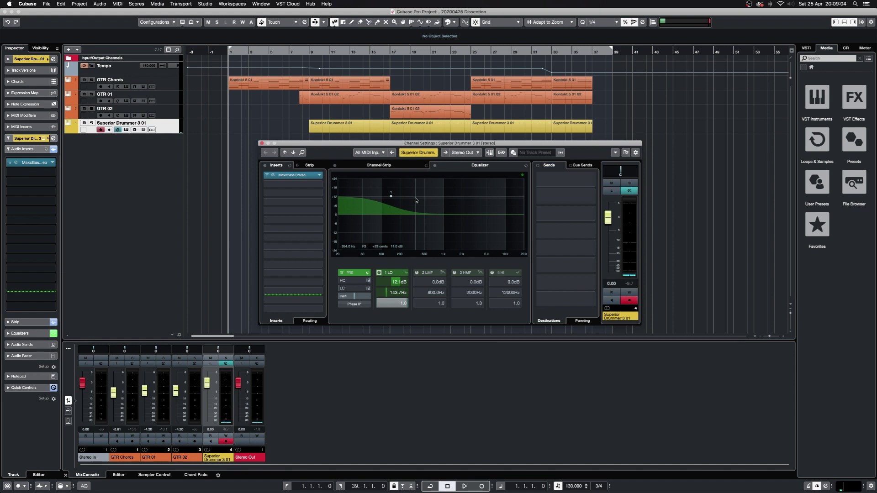
pyautogui.click(392, 166)
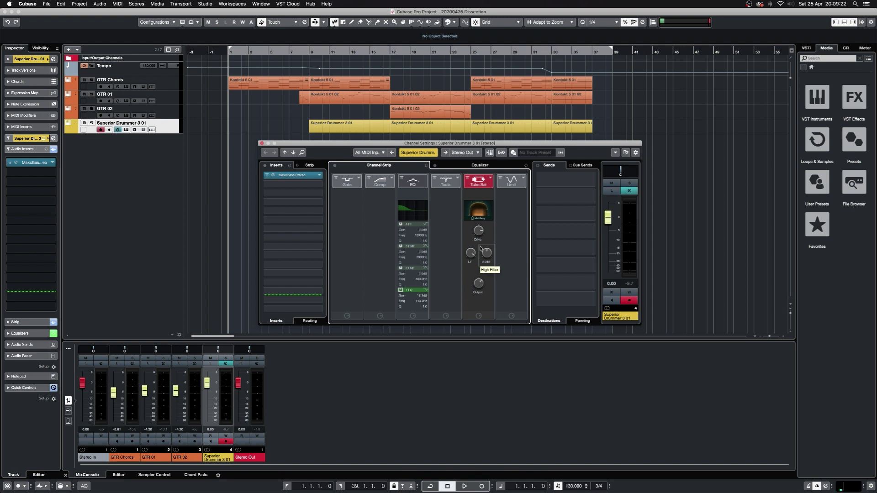
pyautogui.doubleClick(295, 175)
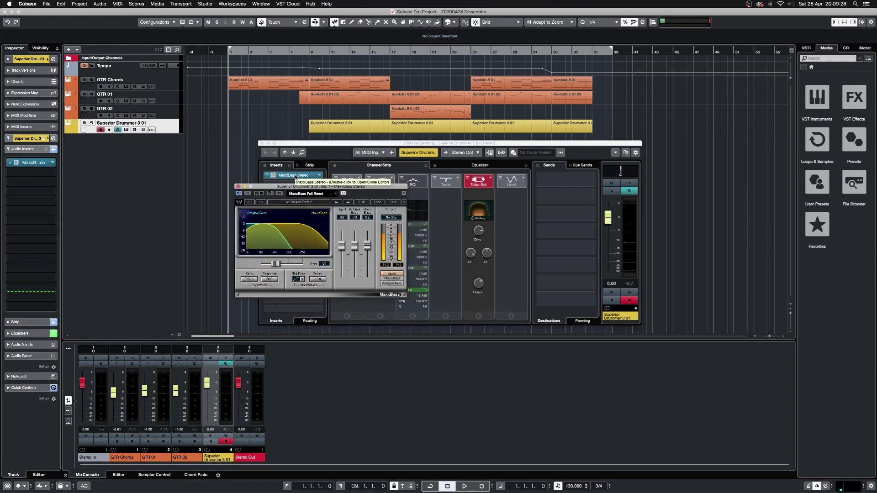